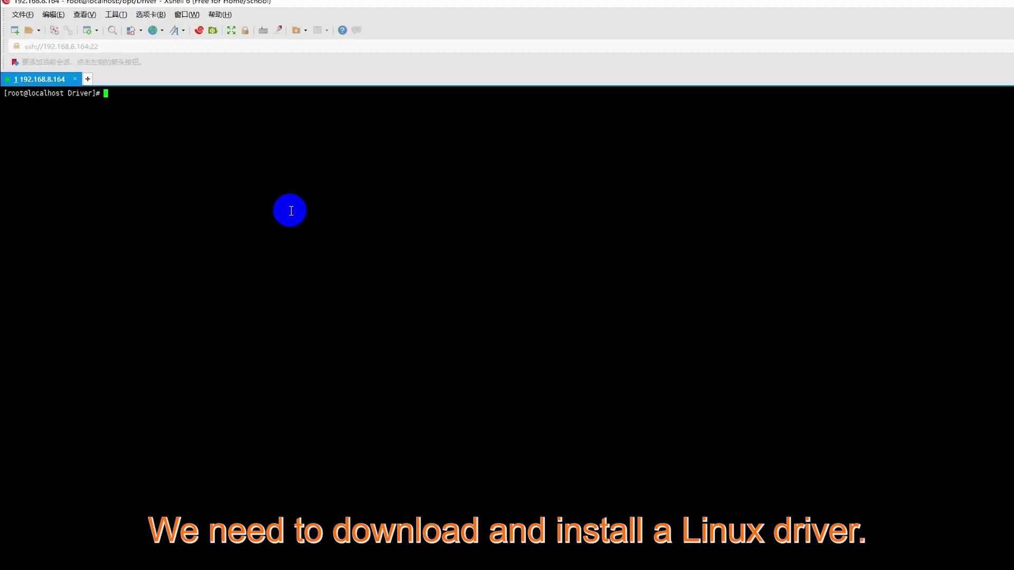
List the home folder, change into media_build, list it, and run ./install.sh.
type("ls")
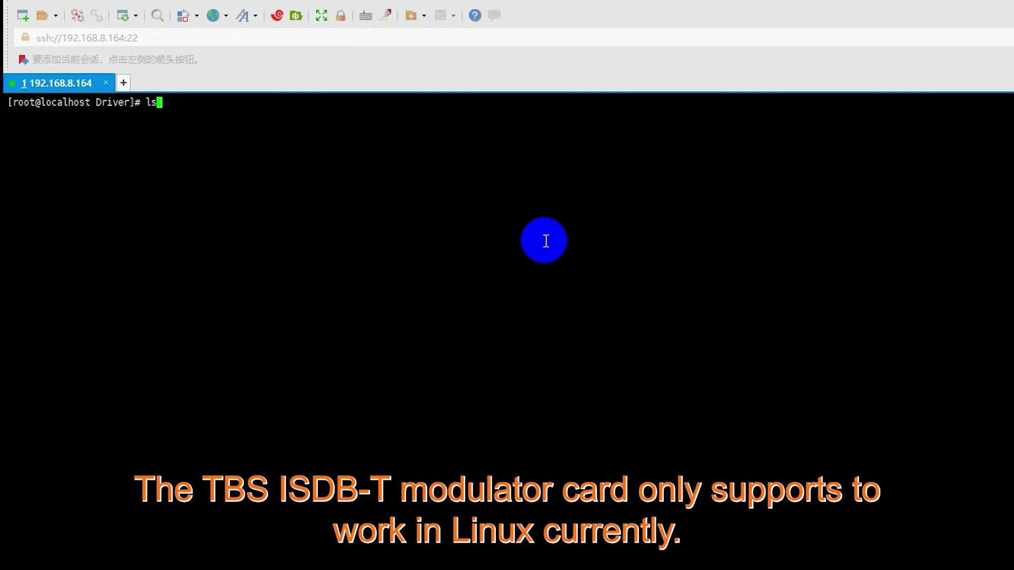
key("Return")
type("cd media_build")
key("Return")
type("ls")
key("Return")
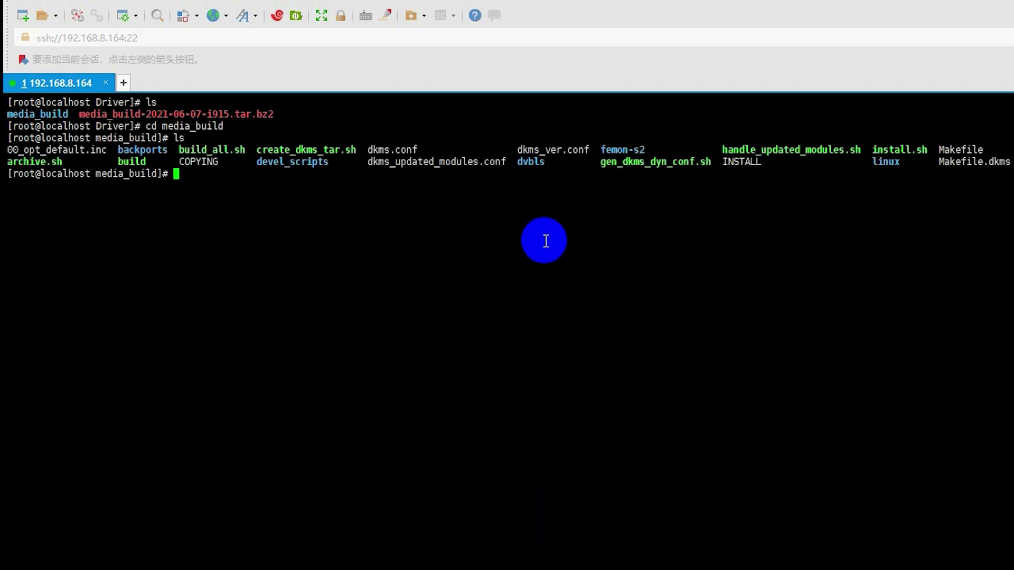
type("./install.sh")
key("Return")
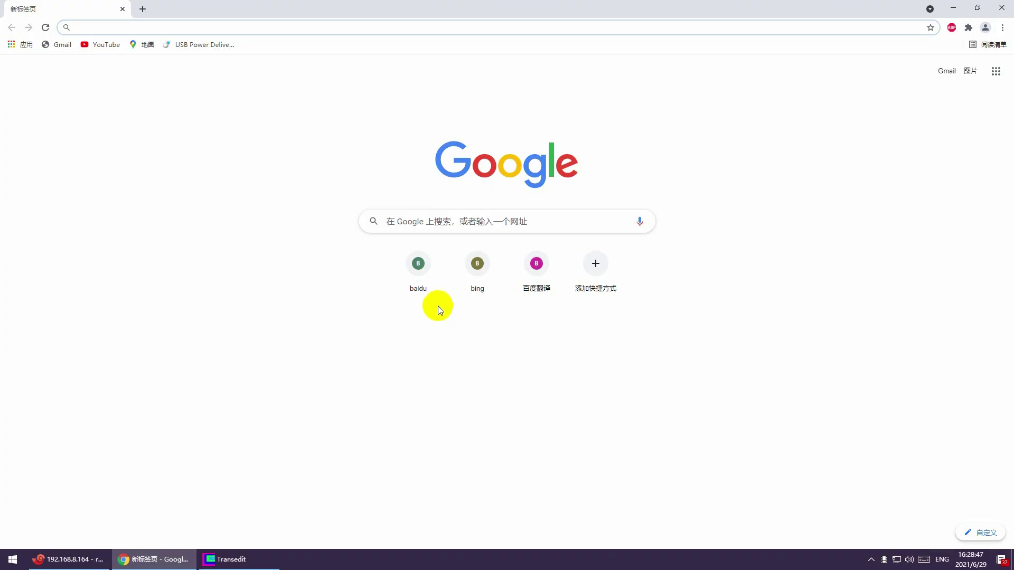
Browse to 192.168.8.164, log in, and go to Input Sources > TBS Adapters.
left_click(83, 27)
type("1")
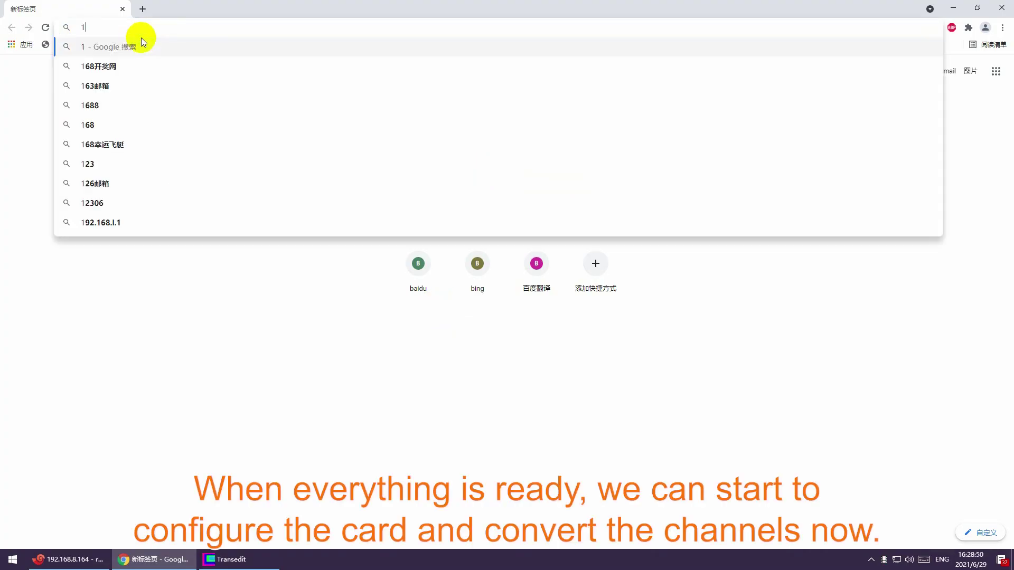
type("92.")
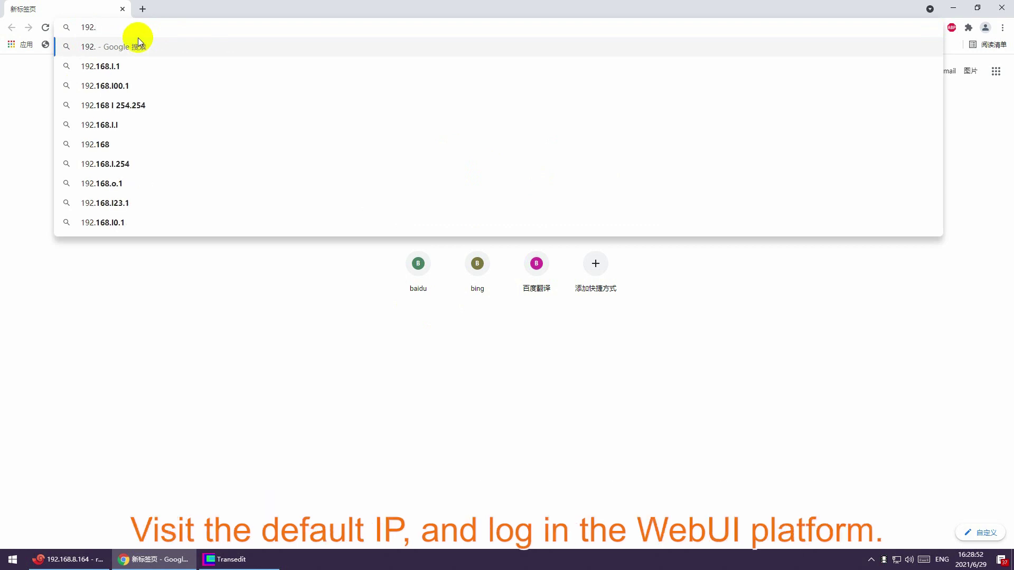
type("168.8")
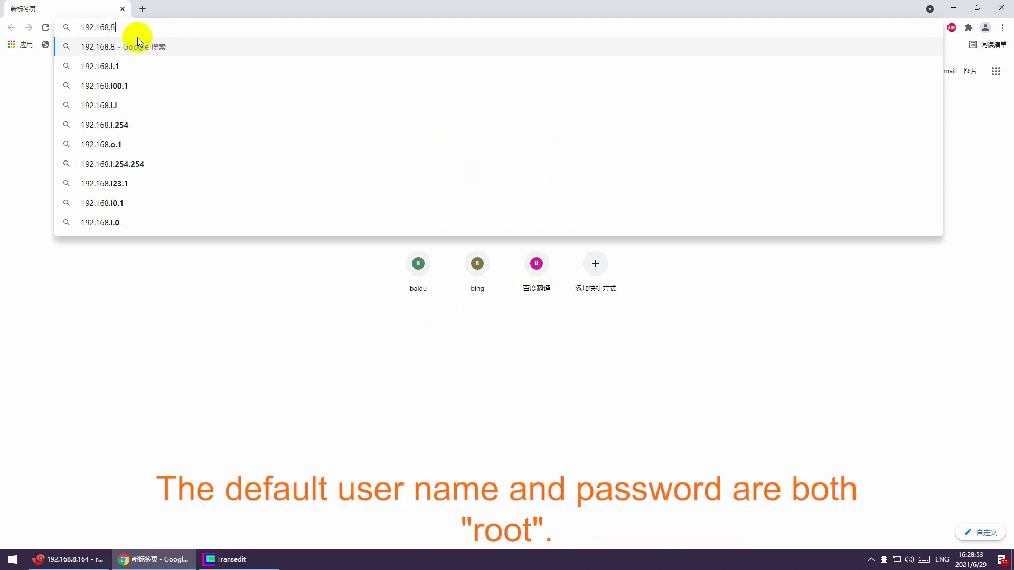
type(".164")
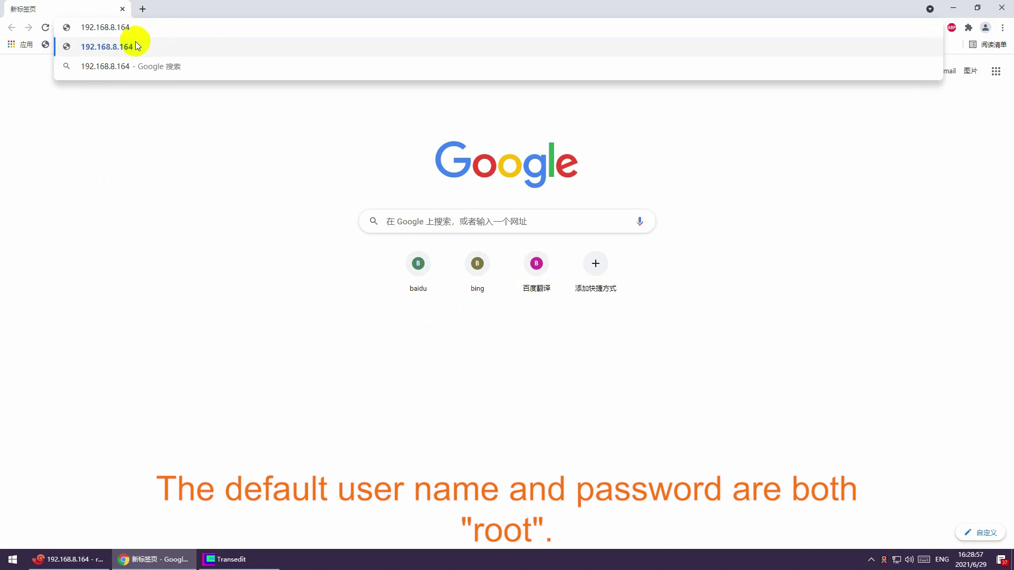
left_click(136, 46)
left_click(553, 151)
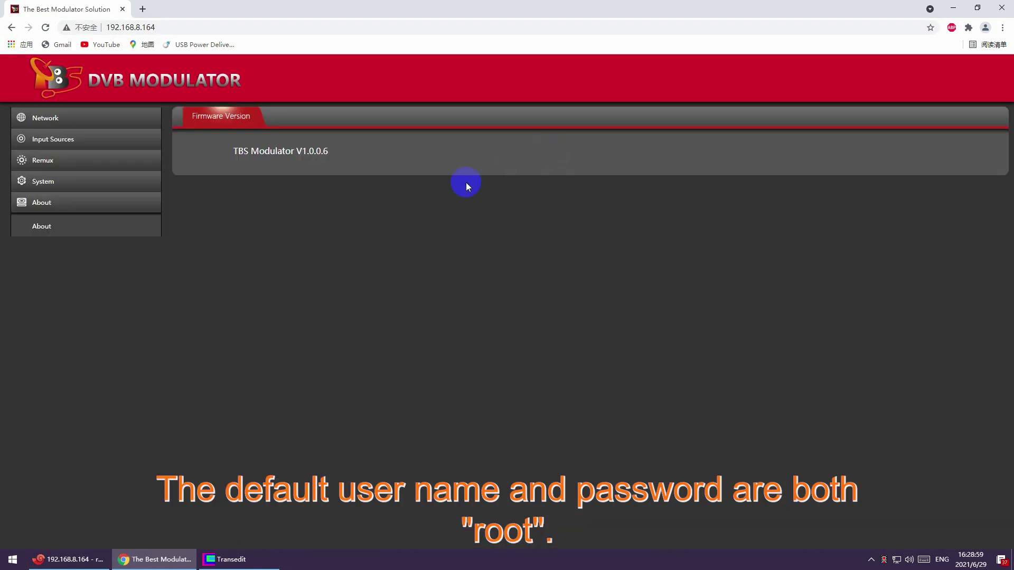
left_click(113, 140)
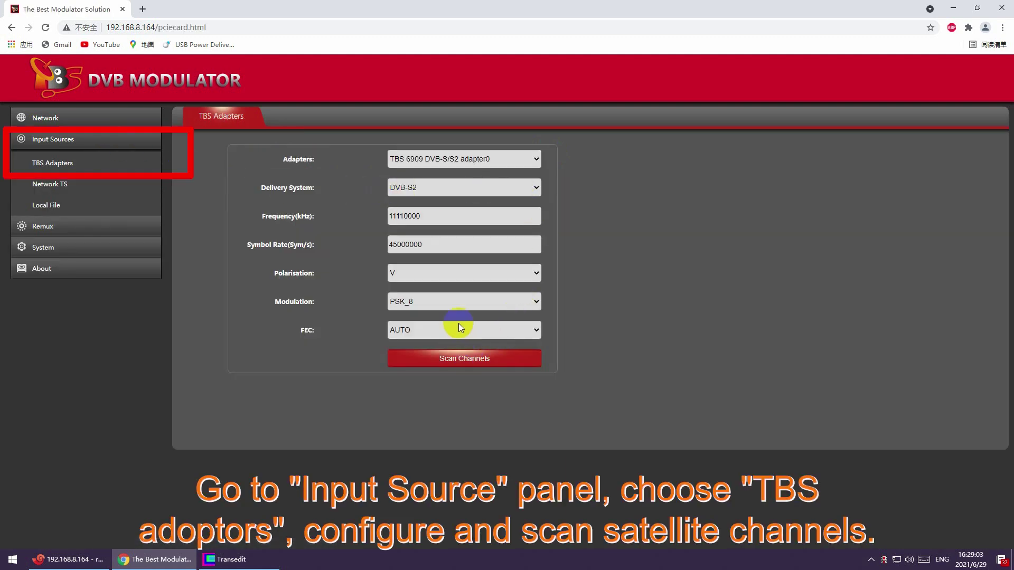
Scan the DVB-S2 transponder for channels and close the finished scan message.
left_click(466, 362)
left_click(459, 359)
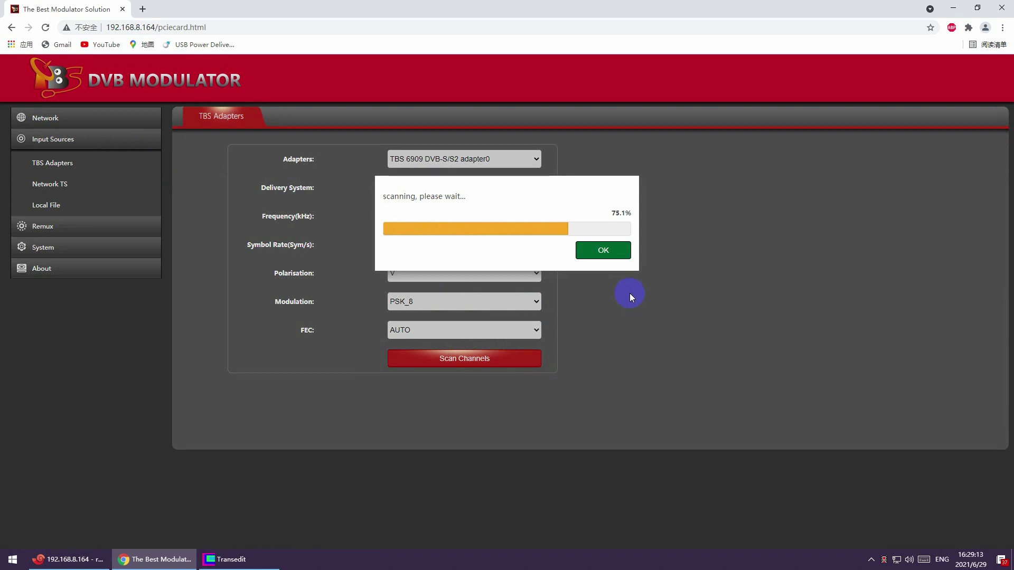
left_click(612, 252)
Enable channels 19 through 23 for conversion and apply the selection.
scroll(607, 266, "down", 9)
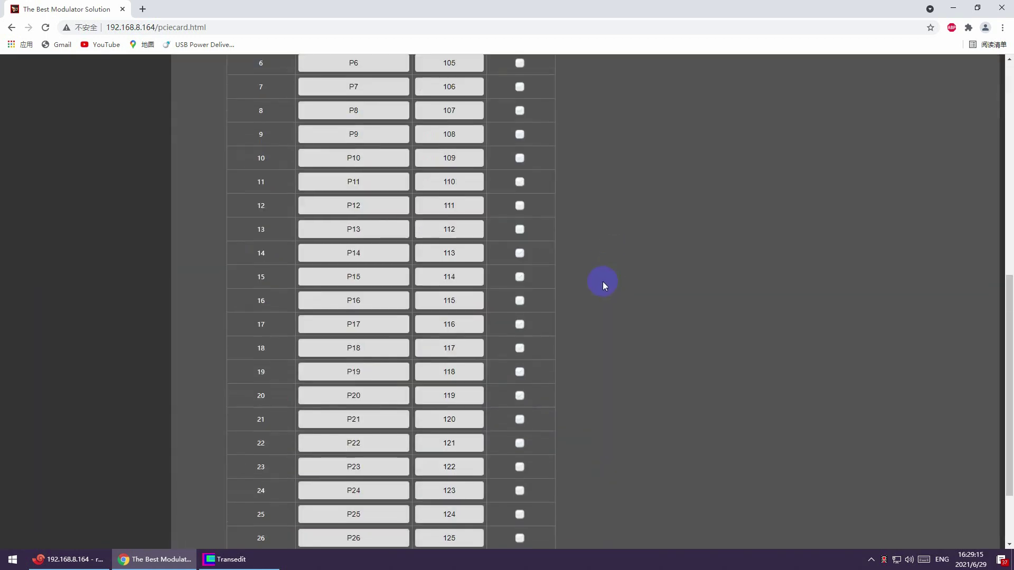
left_click(519, 372)
left_click(519, 422)
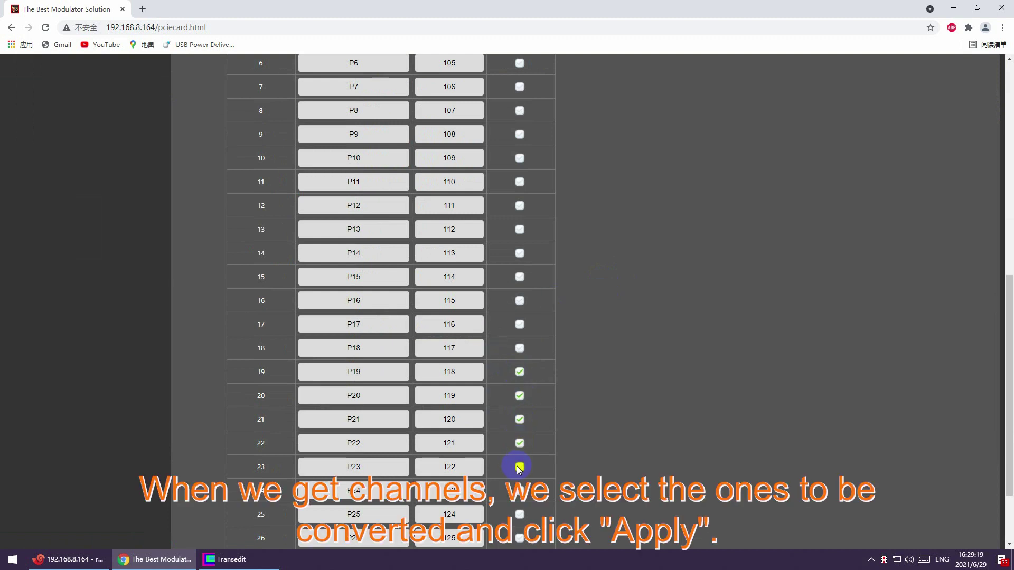
scroll(617, 443, "down", 2)
left_click(390, 520)
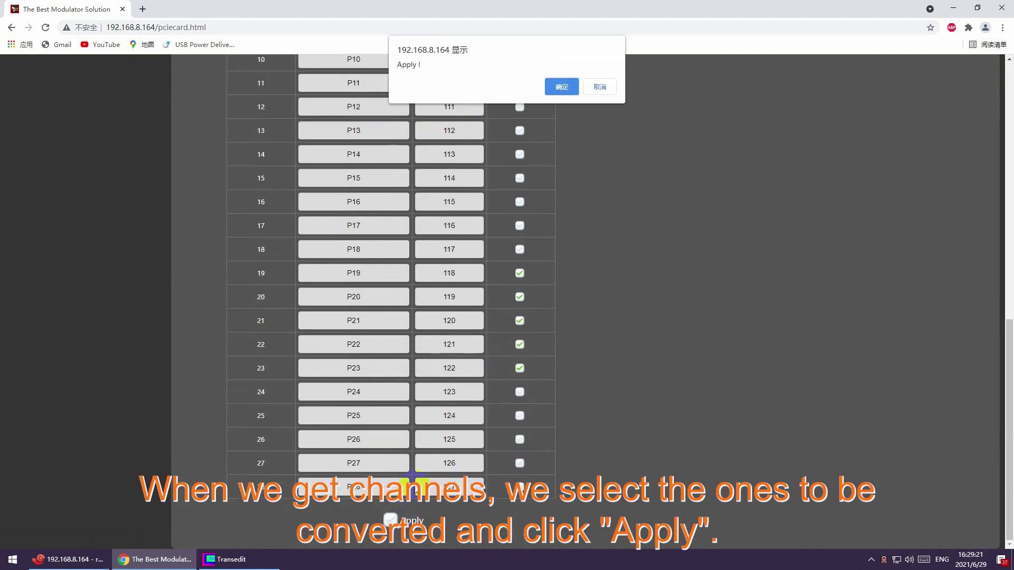
left_click(560, 86)
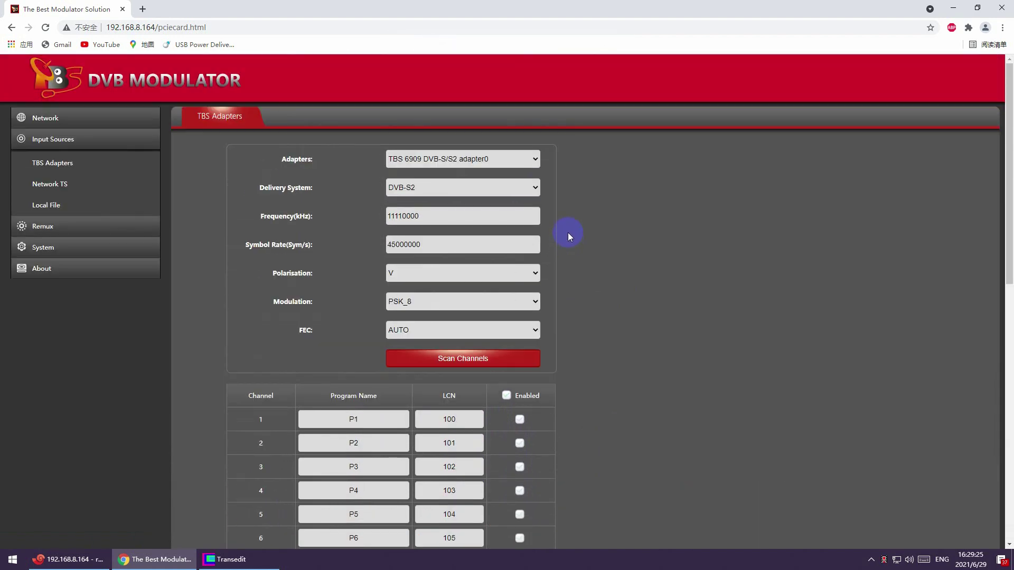
Set Network TS channel 1's URL to udp://192.168.8.164:6001, enable it, and apply.
left_click(593, 89)
left_click(106, 183)
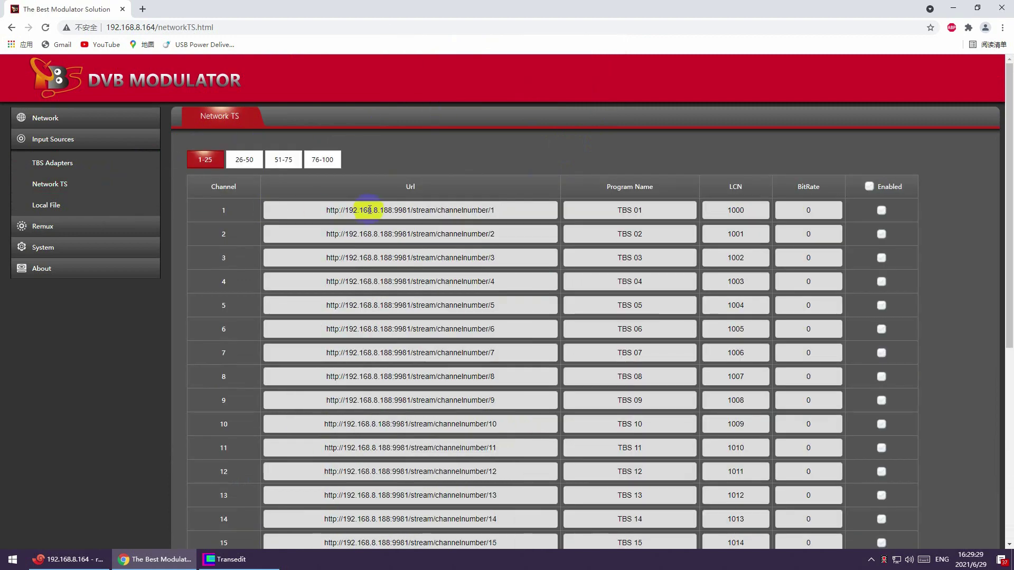
left_click_drag(326, 209, 506, 210)
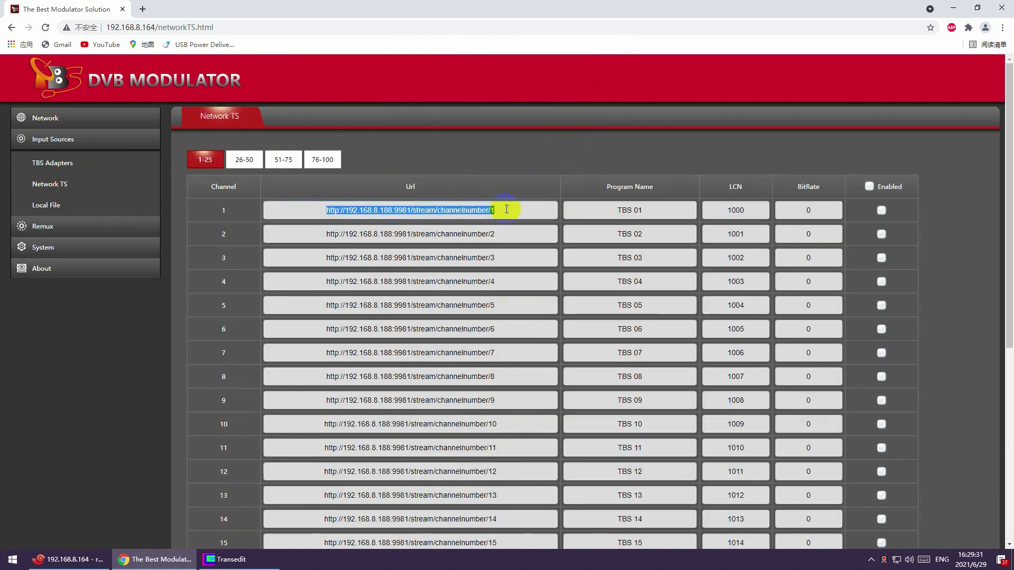
type("udp://")
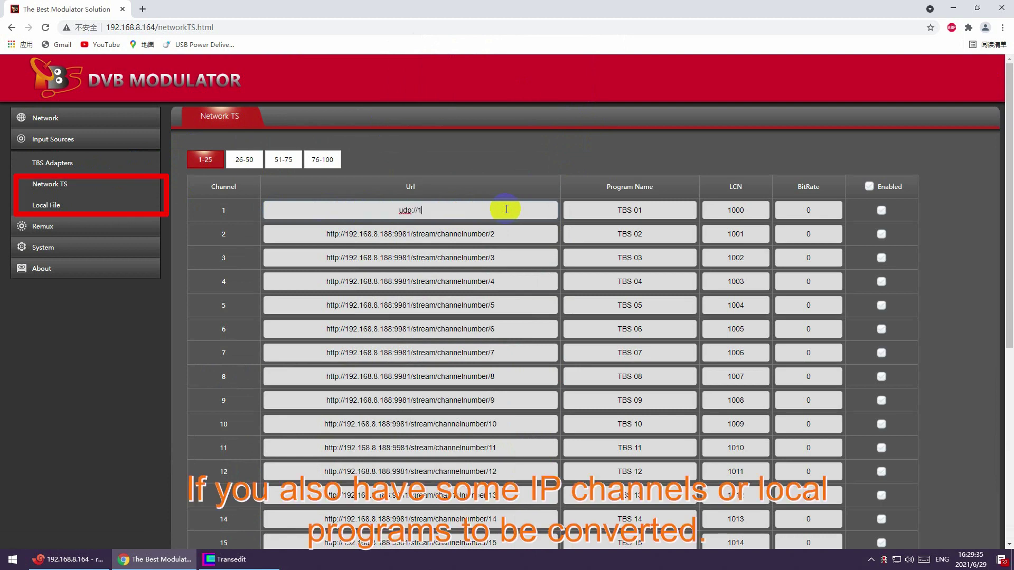
type("192.168.8.164:6001")
left_click(871, 209)
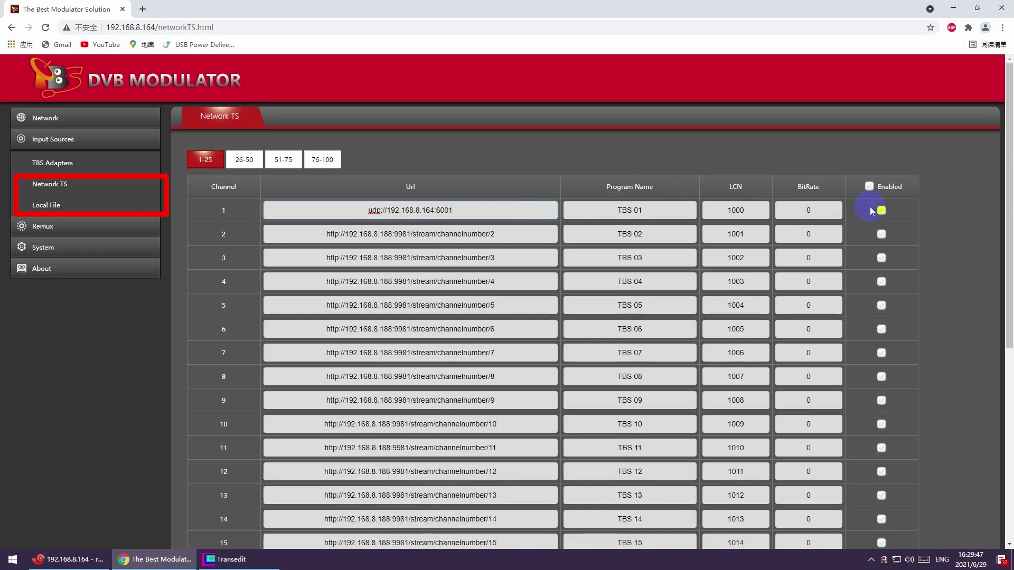
scroll(922, 273, "down", 6)
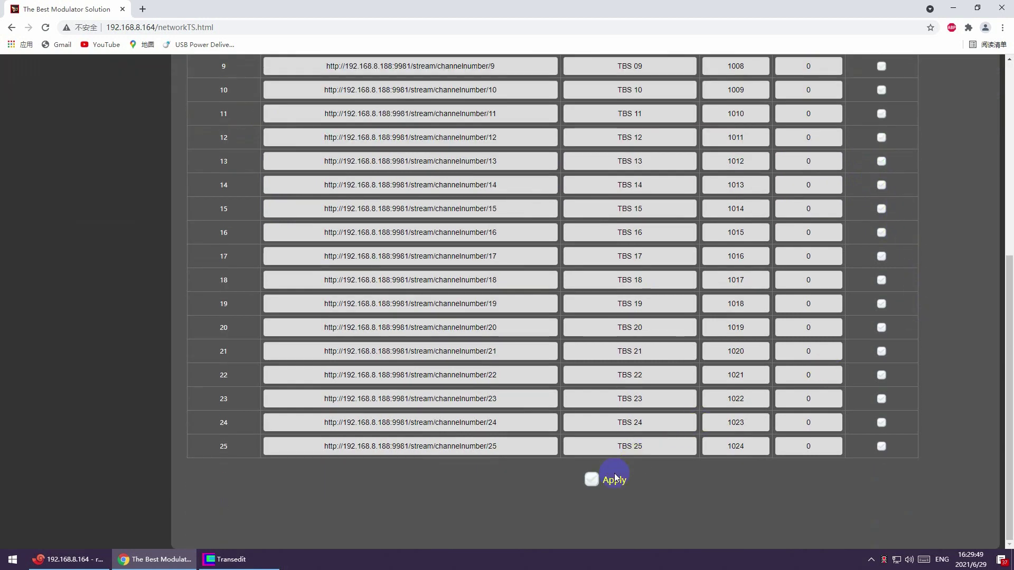
left_click(597, 479)
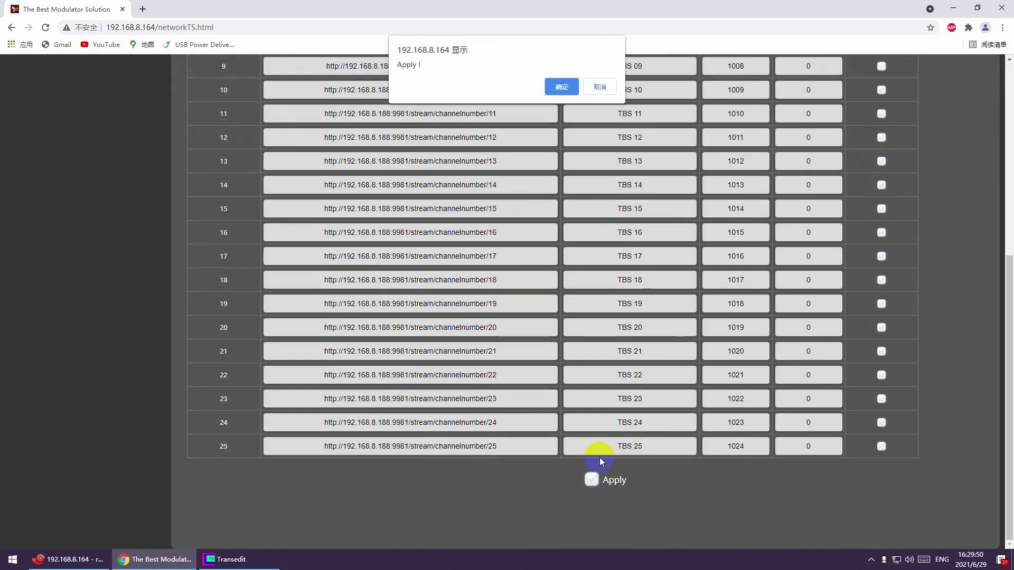
left_click(560, 86)
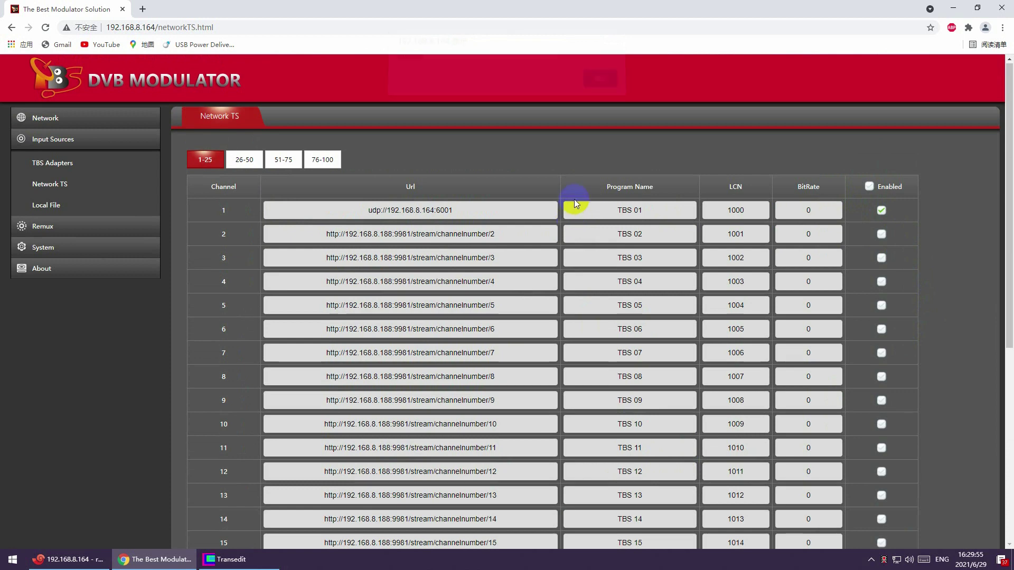
Enable and apply local file head0624.ts, then go to the Remux channel list.
left_click(594, 91)
left_click(104, 205)
left_click(481, 370)
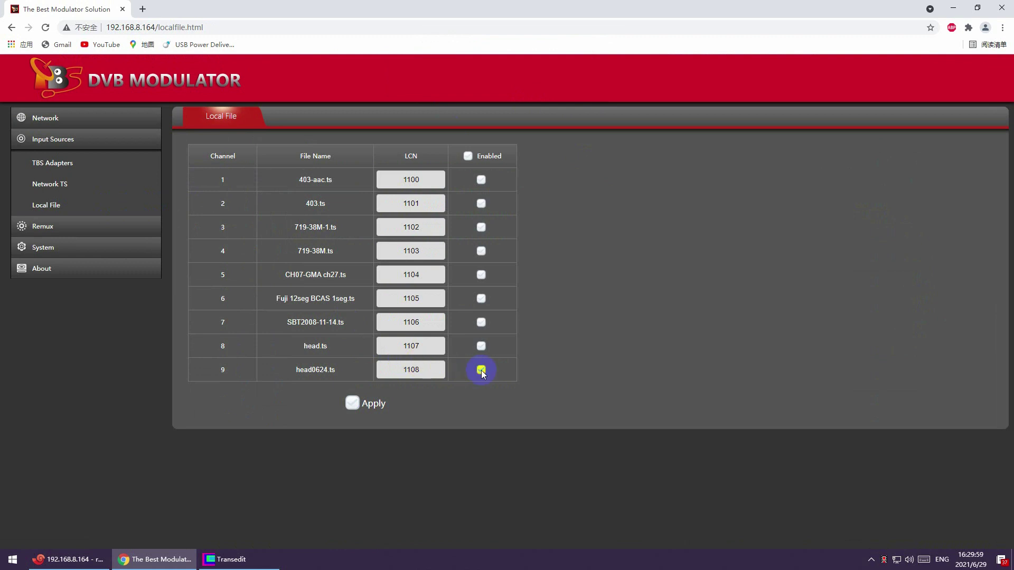
left_click(352, 403)
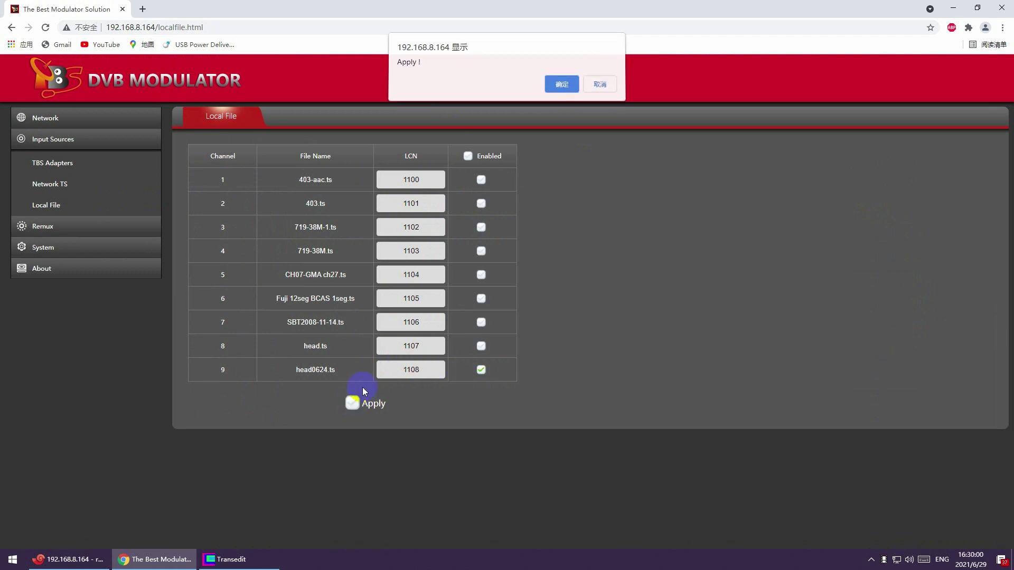
left_click(554, 88)
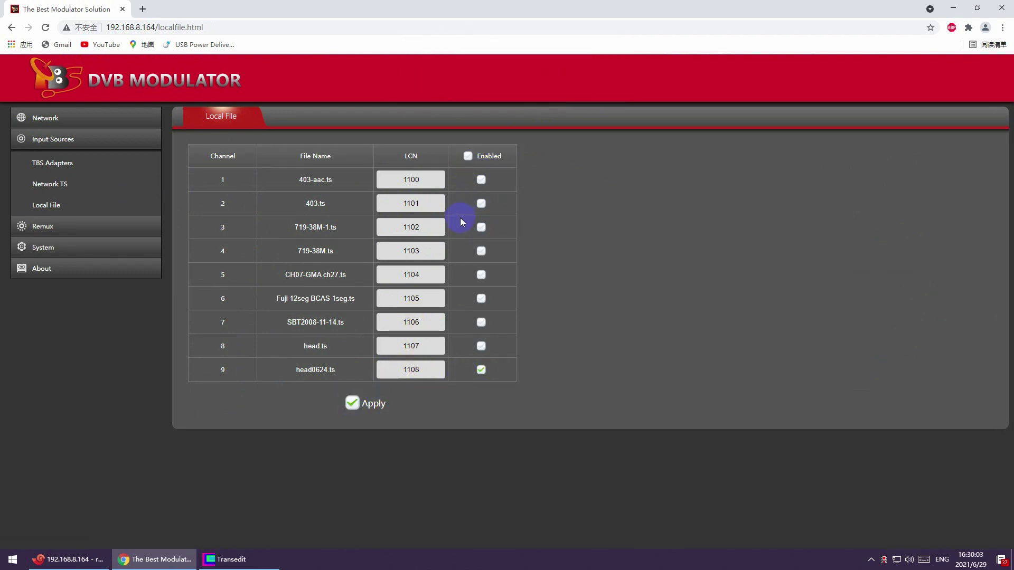
left_click(593, 86)
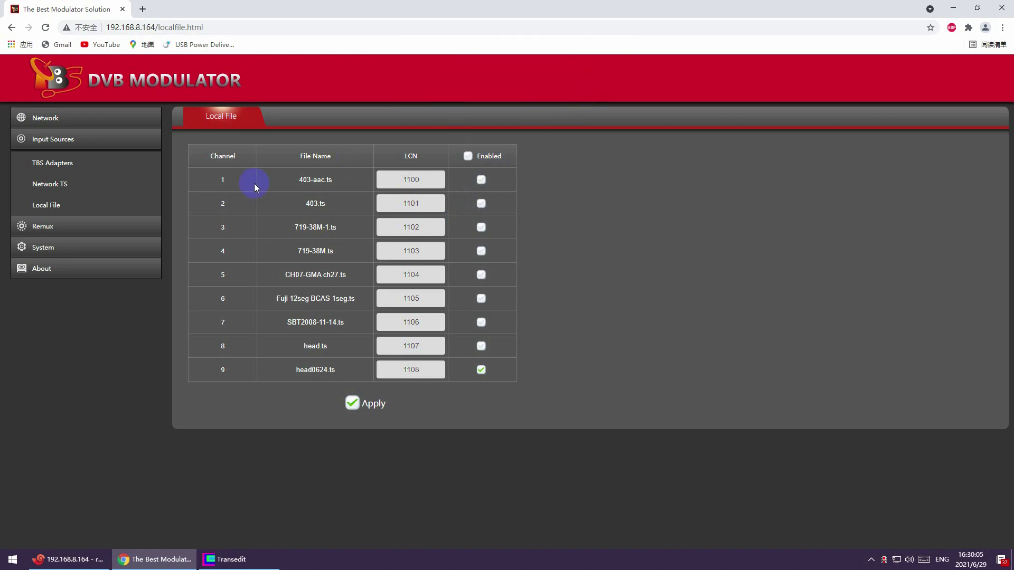
left_click(120, 227)
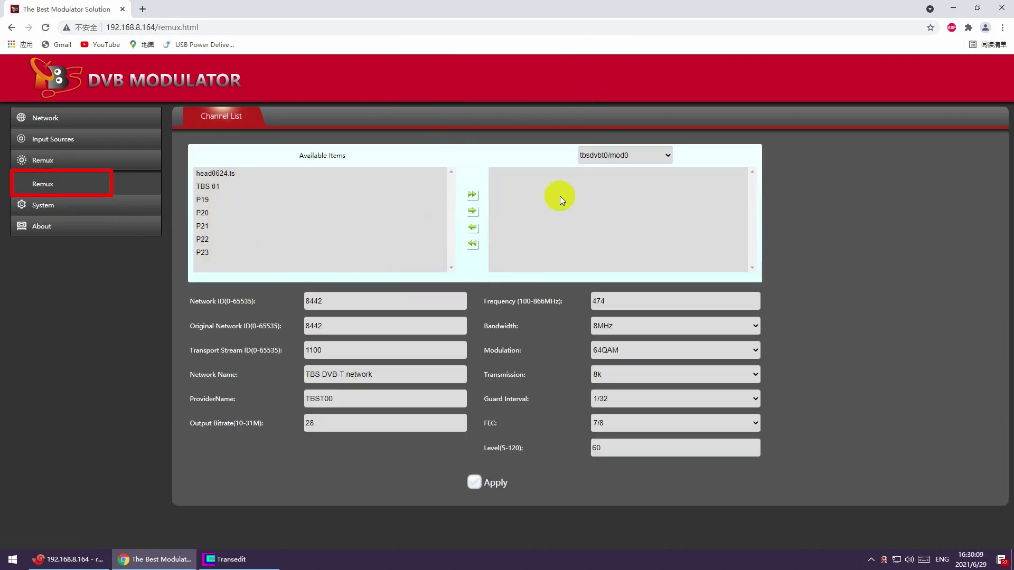
Move channels P21, P22 and P23 onto tbsisdbt1/mod0 and apply the assignment.
left_click(619, 156)
left_click(630, 200)
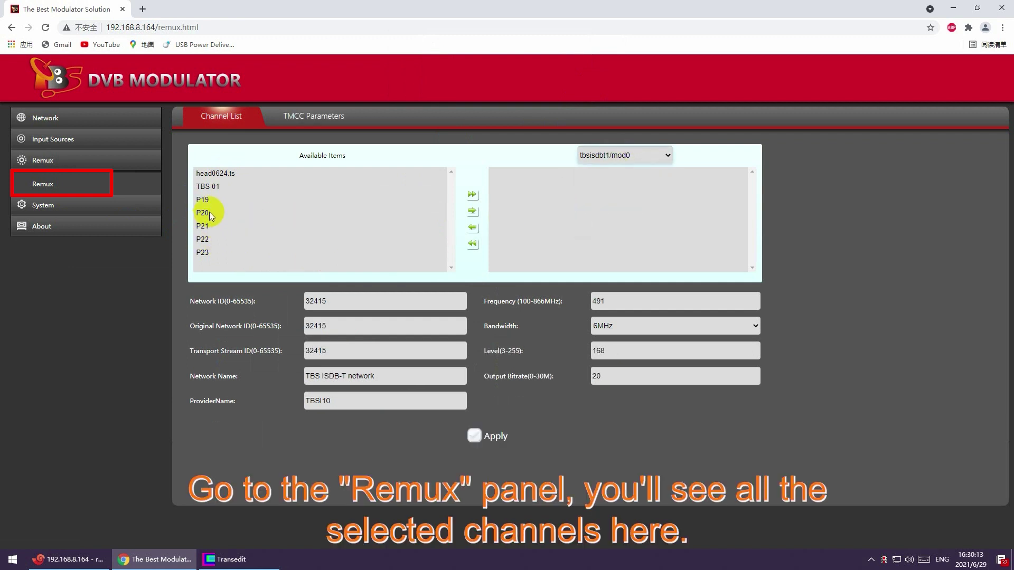
left_click_drag(211, 224, 237, 251)
left_click(472, 211)
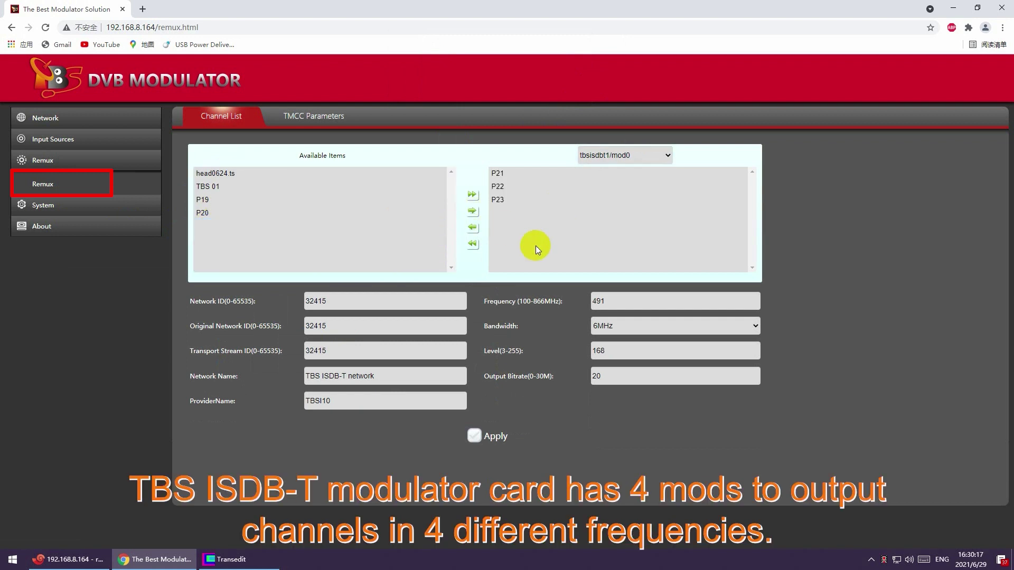
left_click(477, 435)
left_click(561, 90)
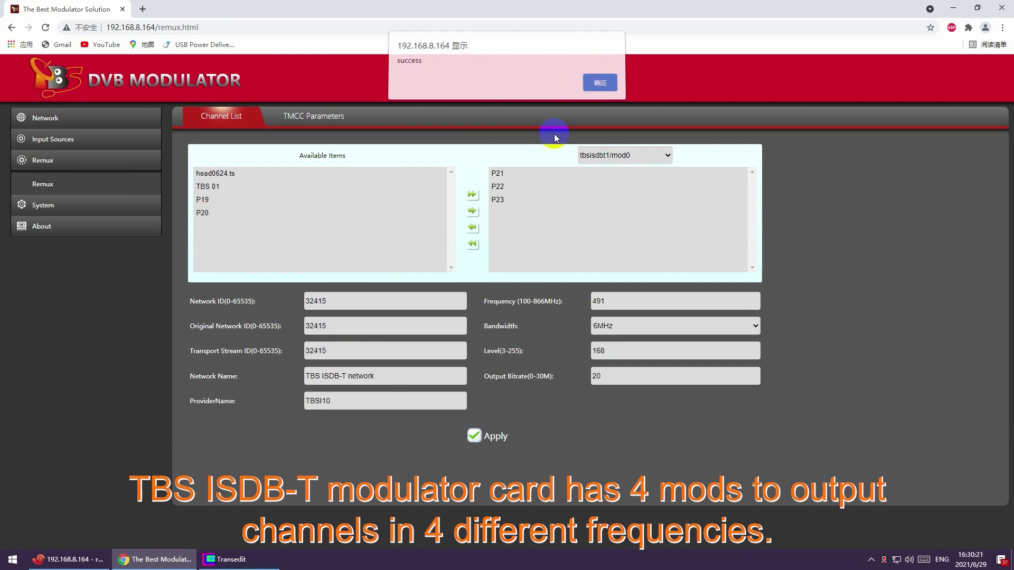
left_click(595, 89)
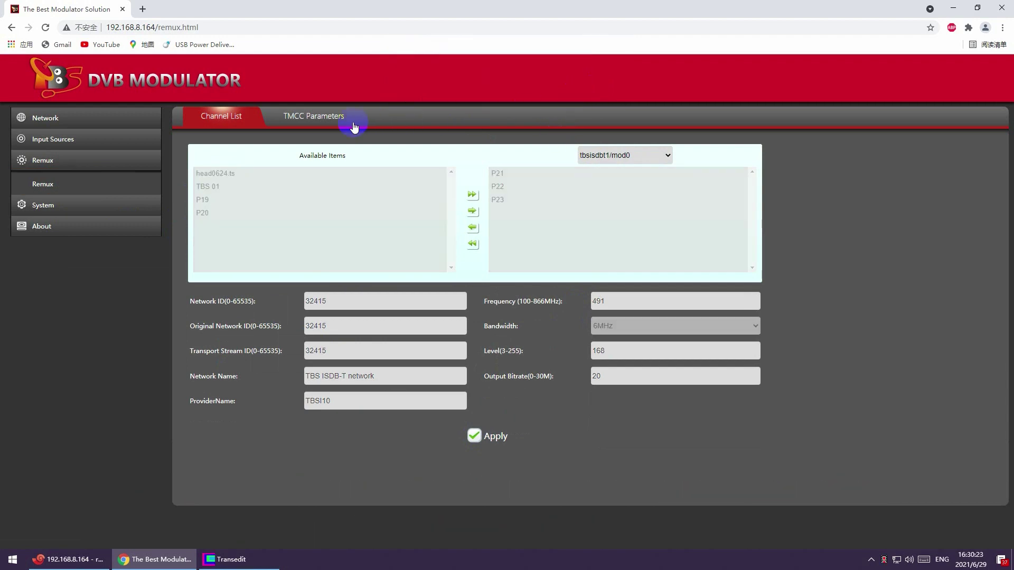
In TMCC Parameters for tbsisdbt1/mod0, set layer A code rate to 7/8.
left_click(317, 117)
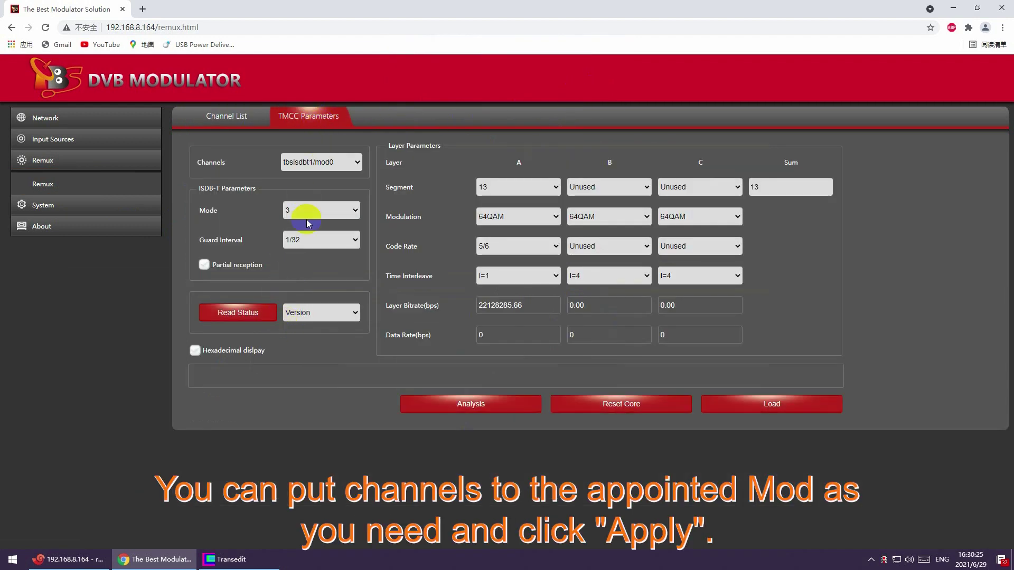
left_click(342, 163)
left_click(343, 165)
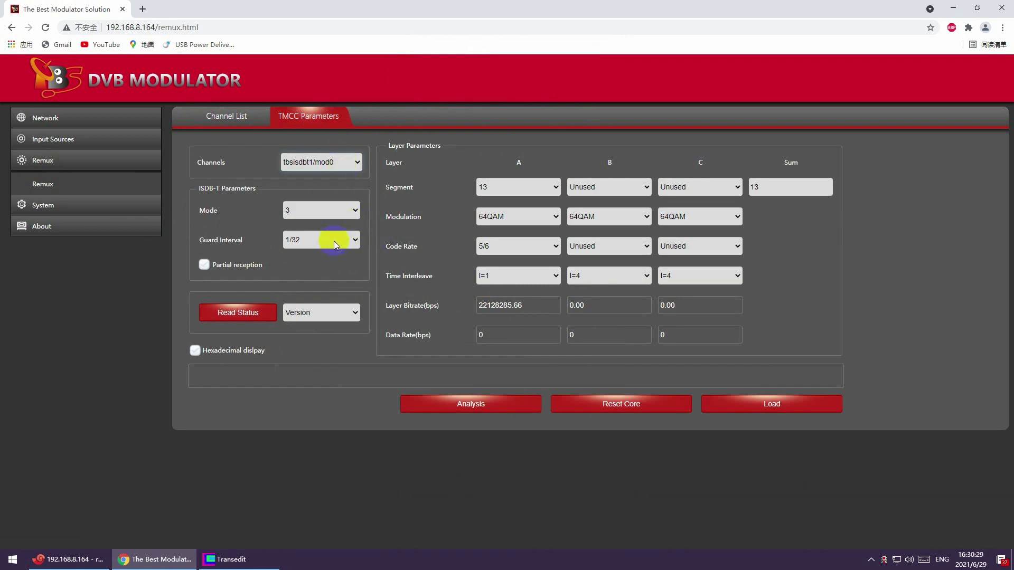
left_click(550, 246)
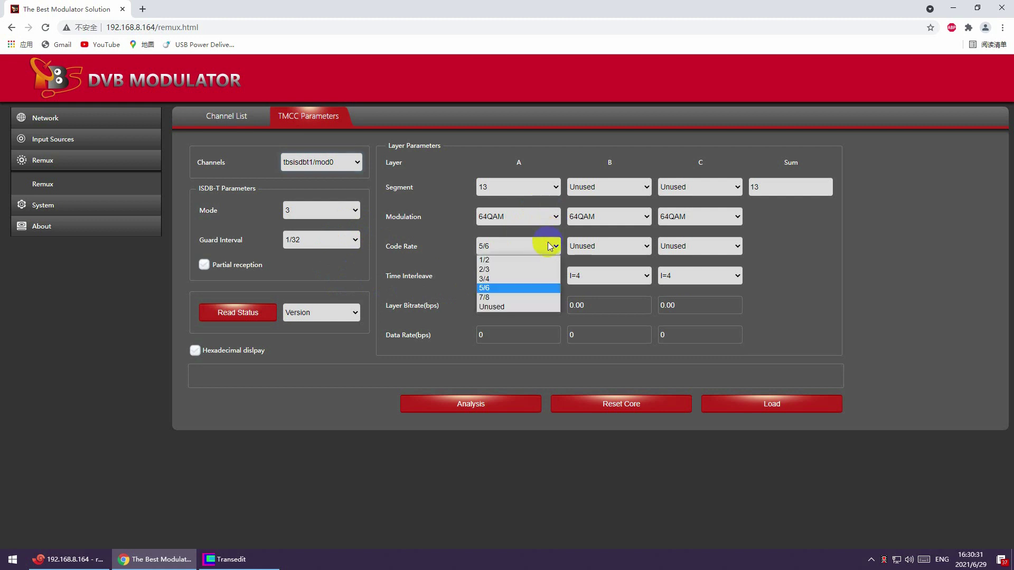
left_click(508, 296)
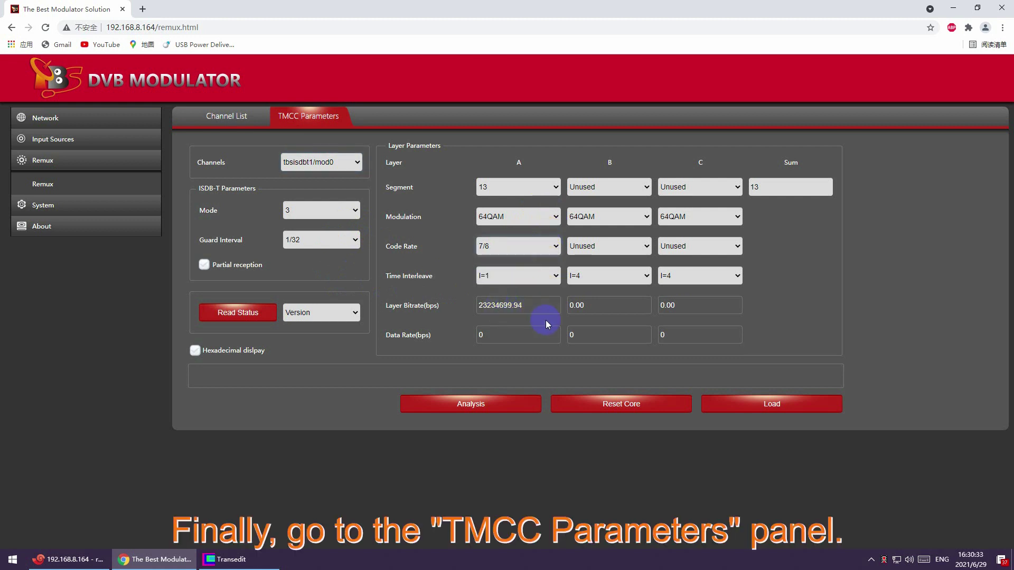
Analyse the remuxed stream's PIDs, keeping the PAT on layer A with 13 segments.
left_click(469, 407)
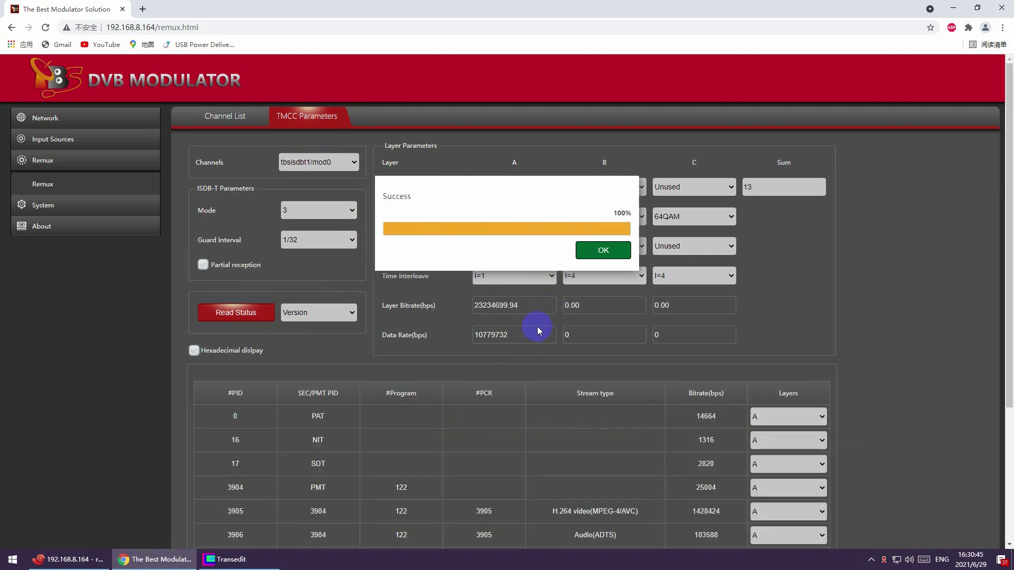
left_click(588, 251)
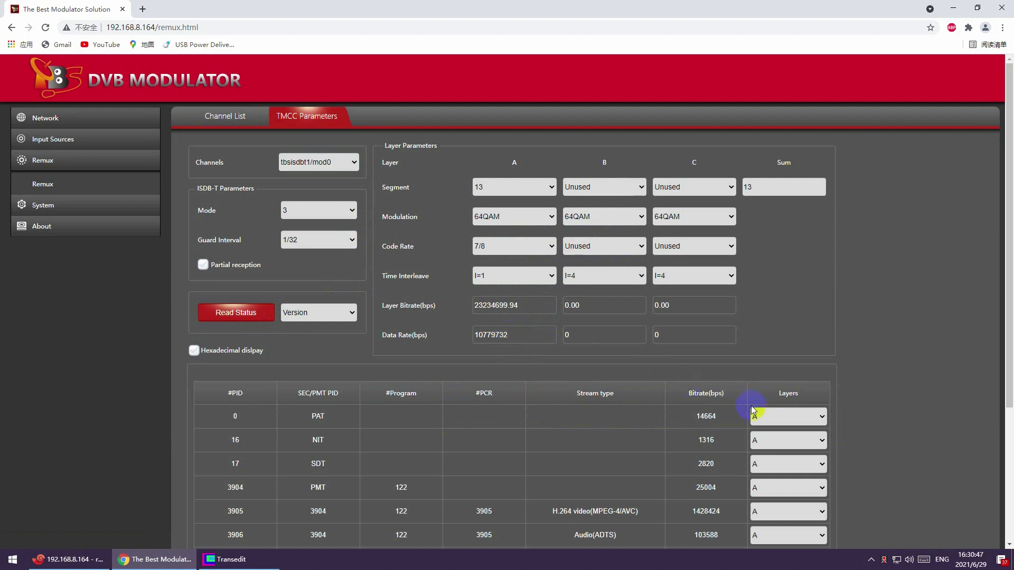
left_click(753, 411)
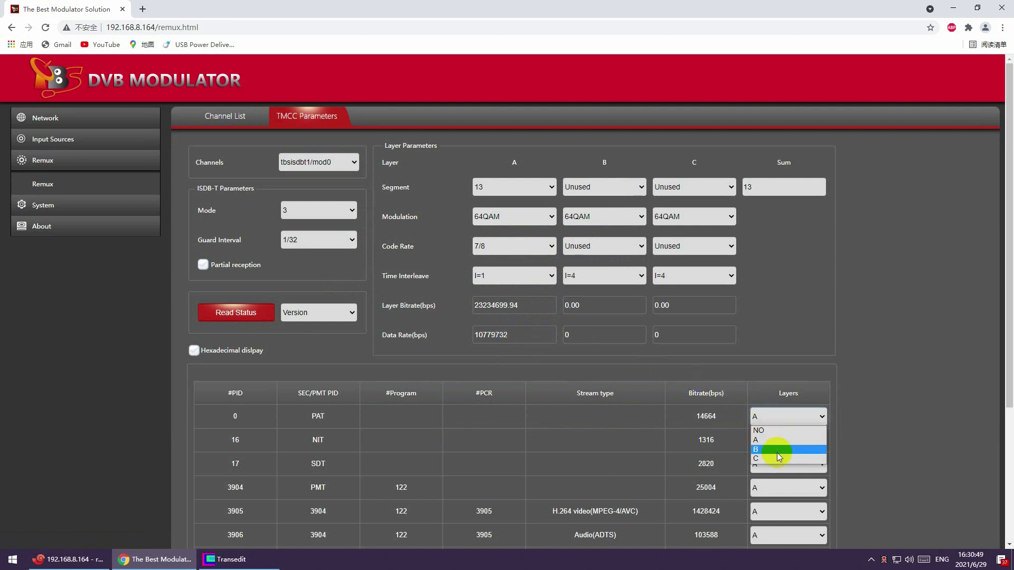
left_click(763, 439)
left_click(502, 185)
left_click(502, 186)
Load the TMCC and PID settings onto the card, then switch to TransEdit.
scroll(513, 347, "down", 3)
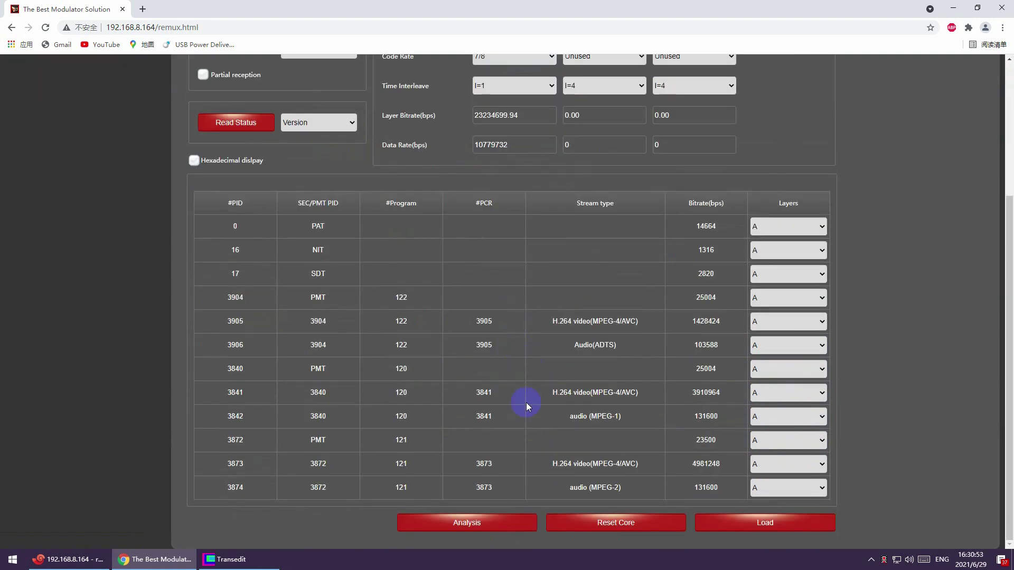
left_click(765, 523)
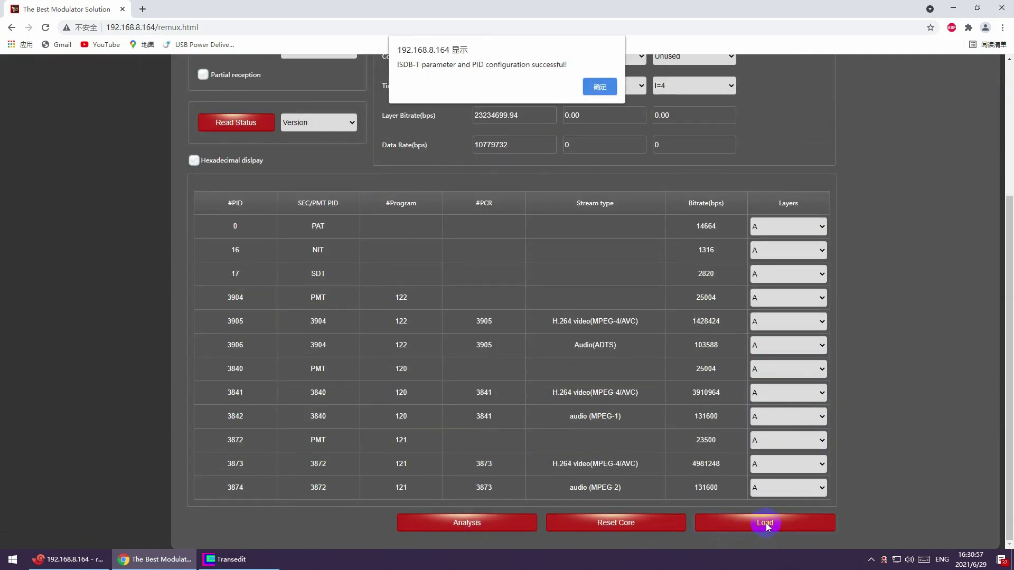
left_click(598, 85)
scroll(538, 186, "up", 2)
scroll(537, 186, "up", 2)
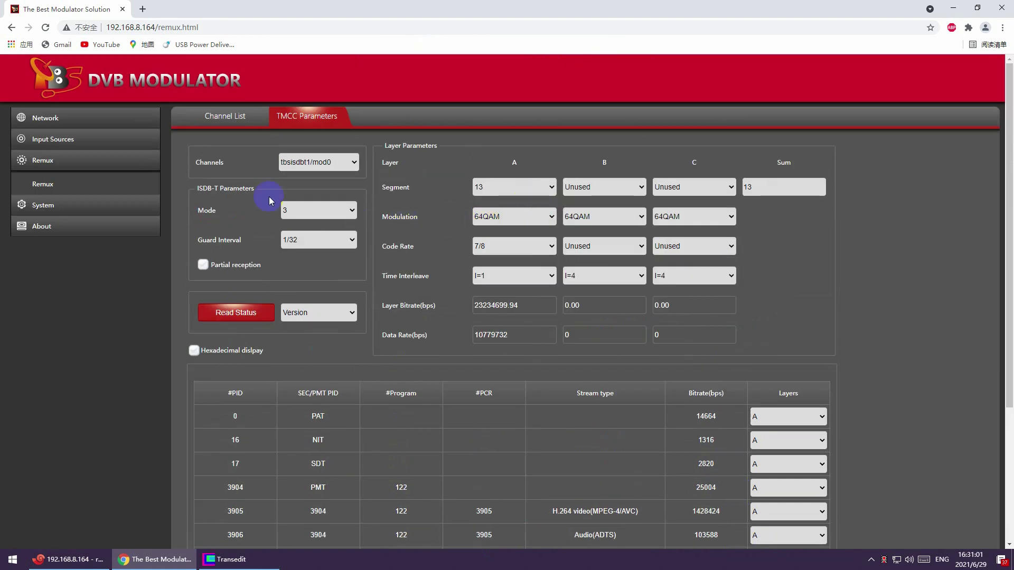
left_click(242, 561)
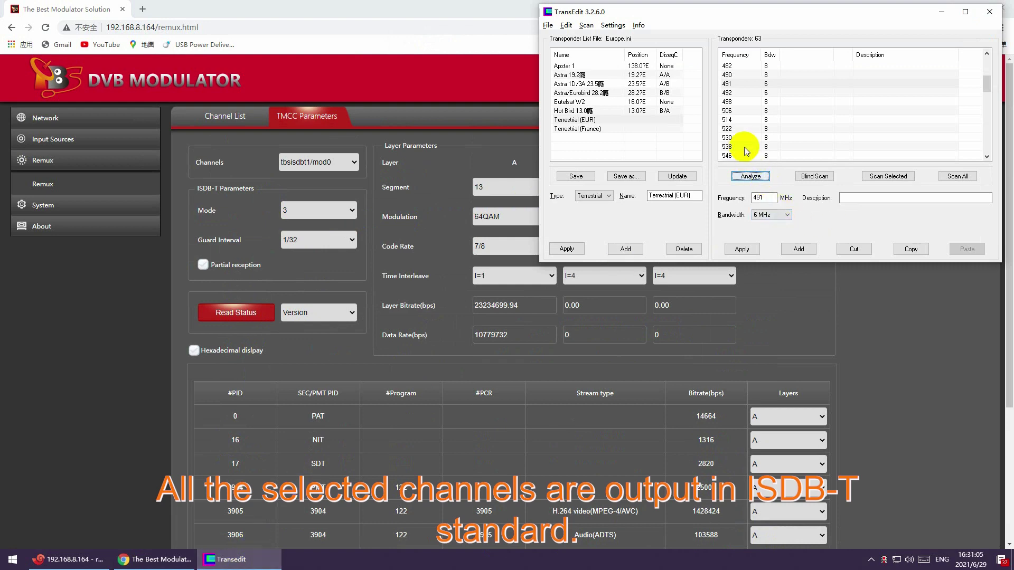
Analyze the 491 MHz, 6 MHz transponder and select the PID 3873 H.264 video entry.
left_click(748, 177)
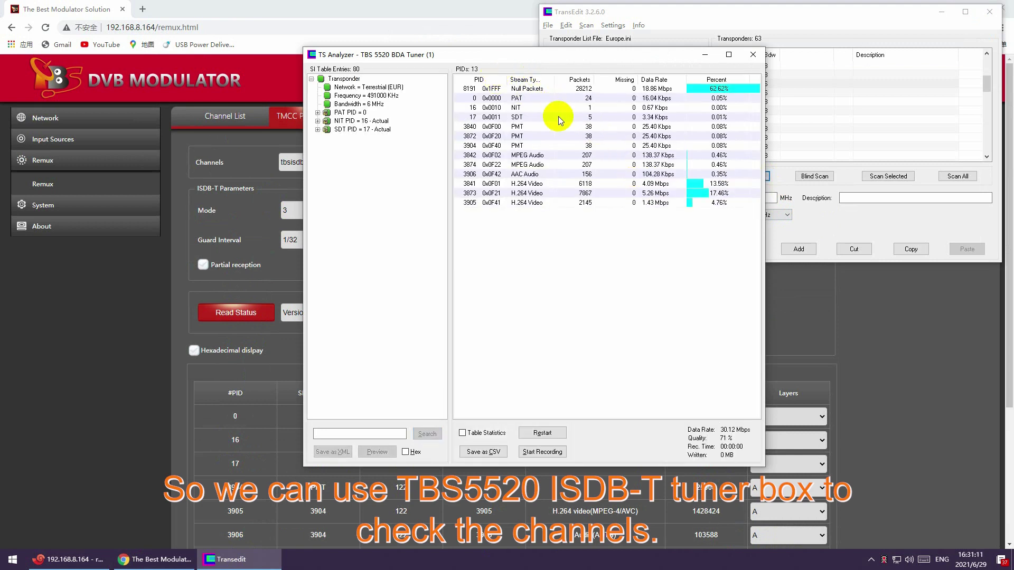
left_click(534, 195)
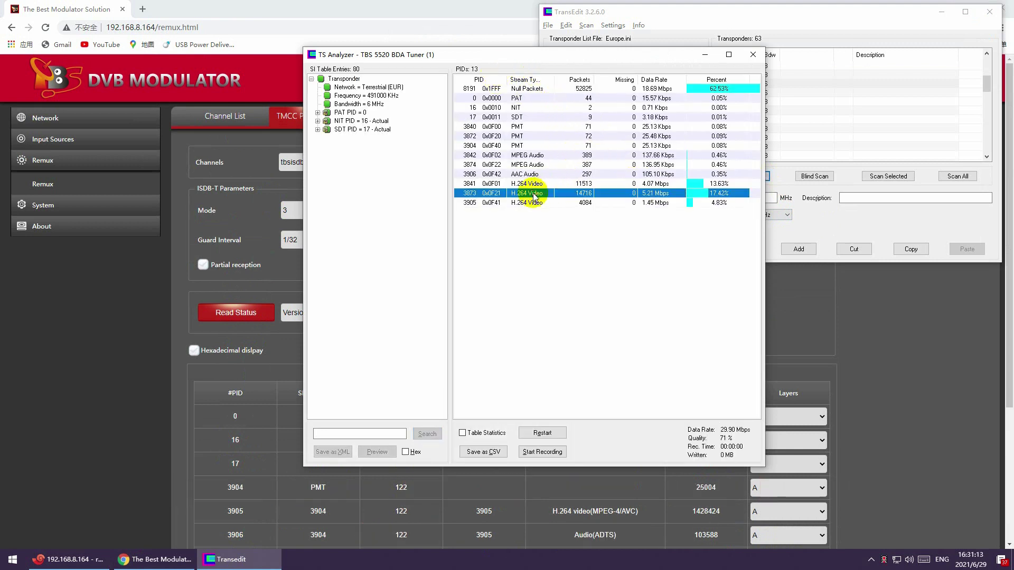